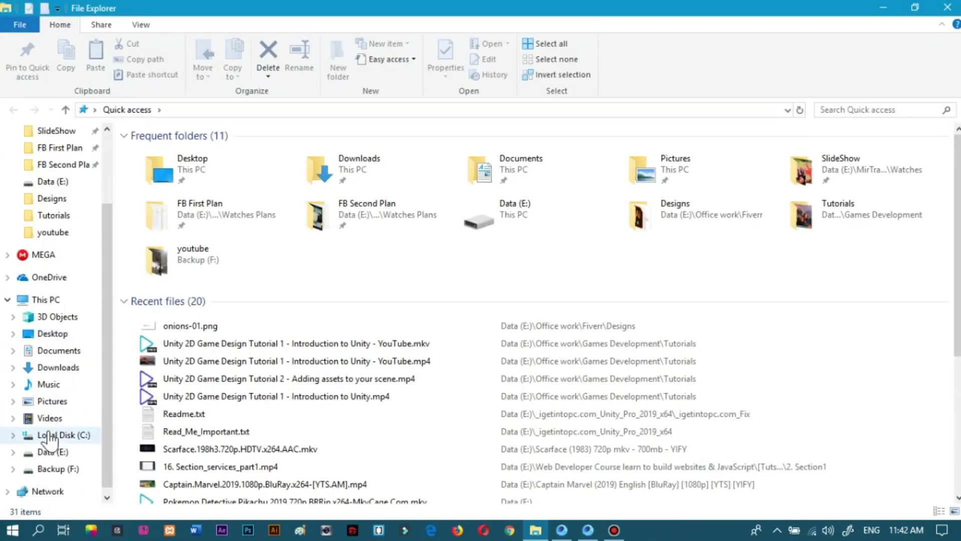
Browse to the C:\Temp\TxGameDownload\MobileGamePCShared folder in File Explorer.
{"action": "left_click", "coordinate": [57, 419]}
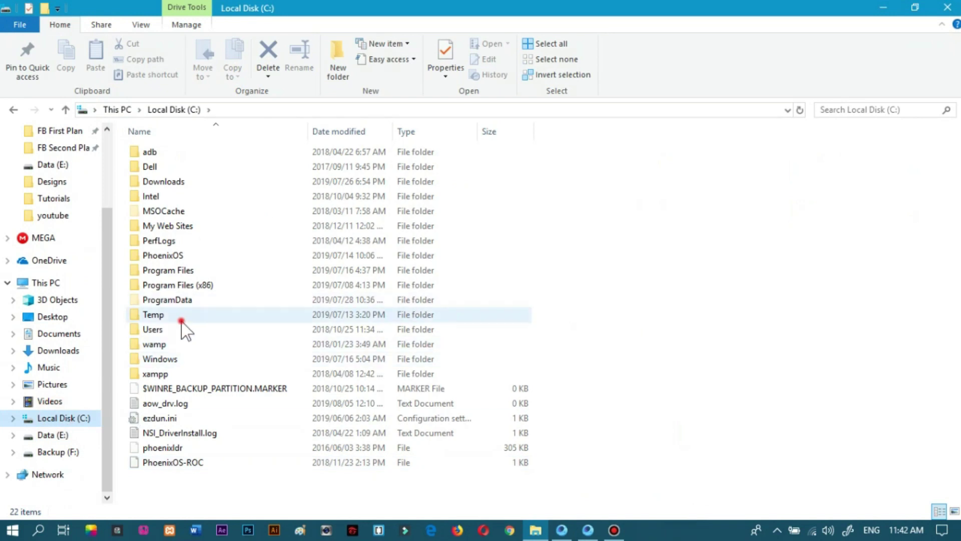
{"action": "left_click", "coordinate": [181, 319]}
{"action": "double_click", "coordinate": [181, 320]}
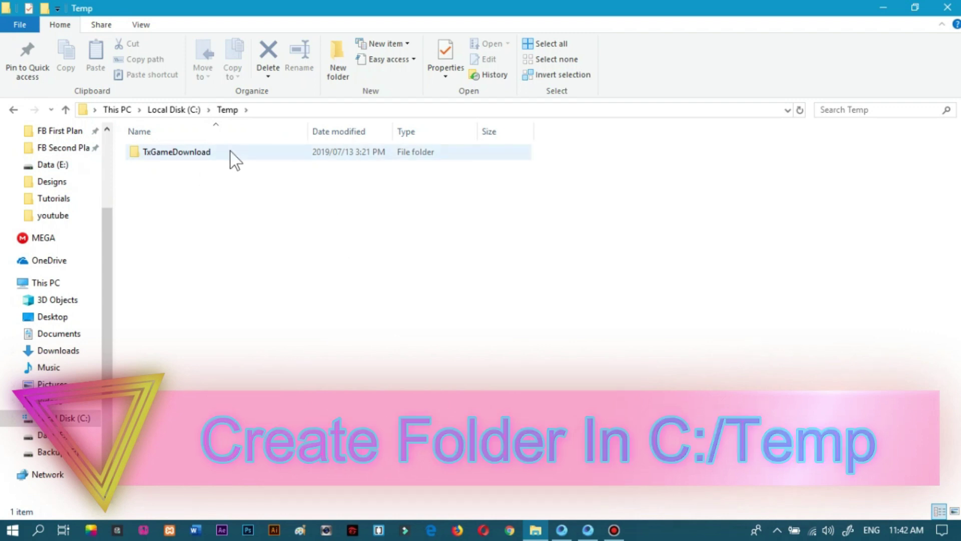
{"action": "double_click", "coordinate": [230, 151]}
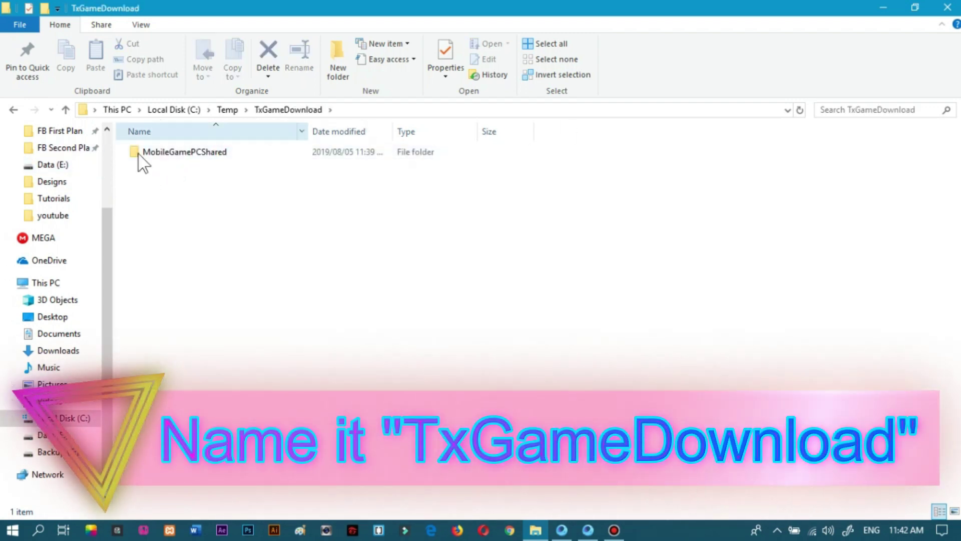
{"action": "double_click", "coordinate": [245, 151]}
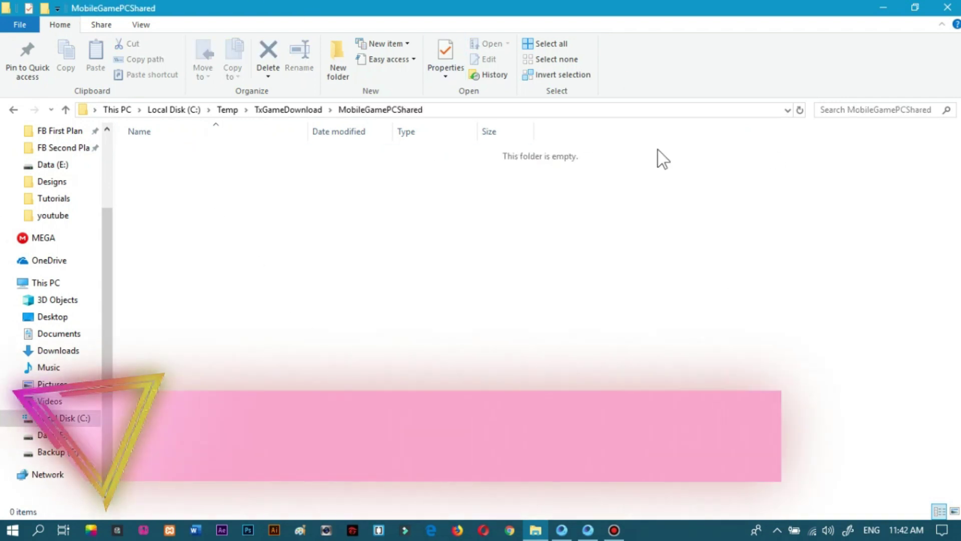
Confirm the MobileGamePCShared folder is empty and dismiss its context menu.
{"action": "right_click", "coordinate": [270, 188]}
{"action": "left_click", "coordinate": [641, 199]}
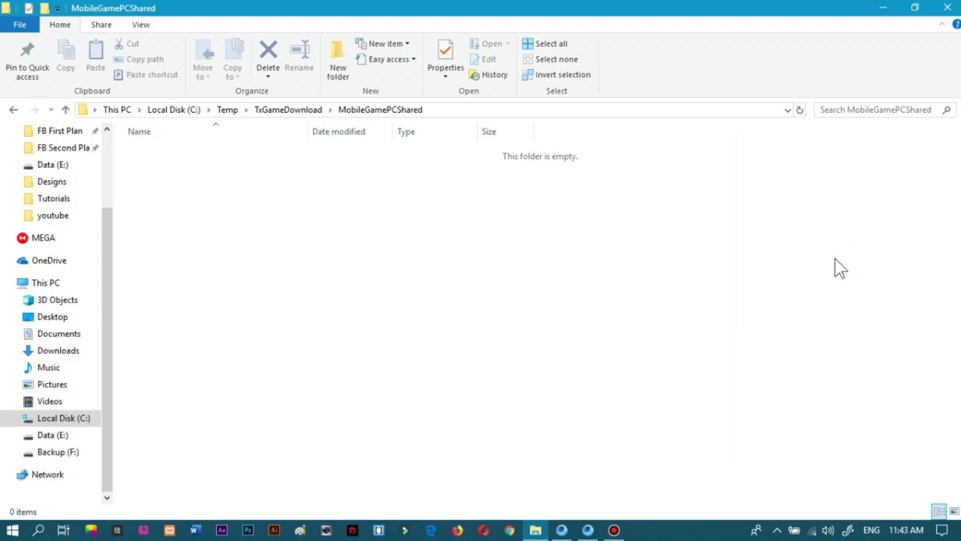
{"action": "left_click", "coordinate": [390, 218]}
Launch ES File Explorer in the maximized Gameloop window and get past its onboarding screens.
{"action": "left_click", "coordinate": [588, 530]}
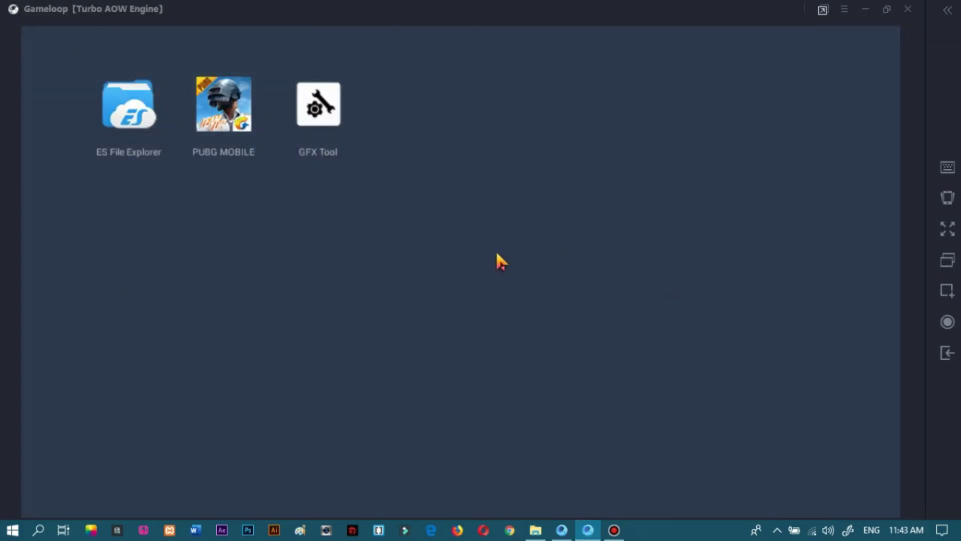
{"action": "left_click", "coordinate": [138, 103]}
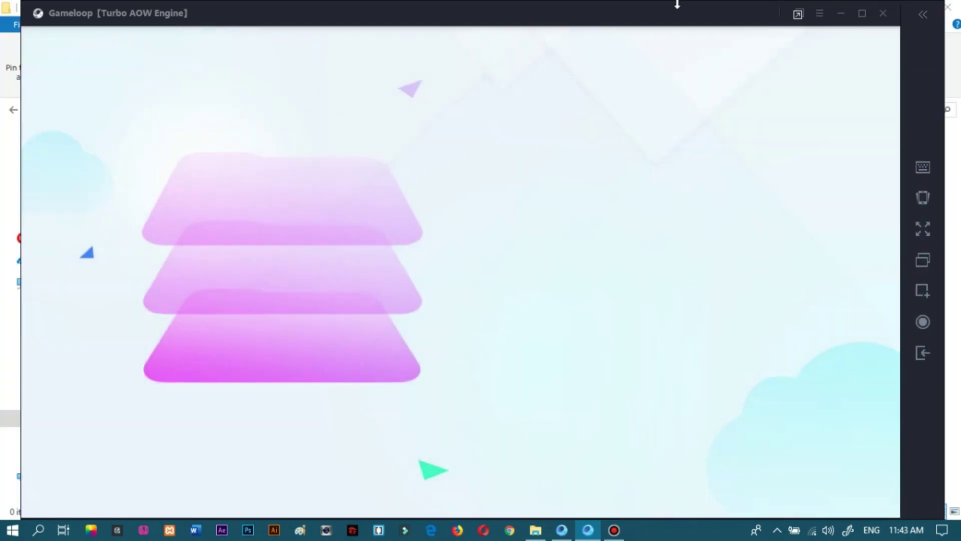
{"action": "left_click", "coordinate": [862, 14]}
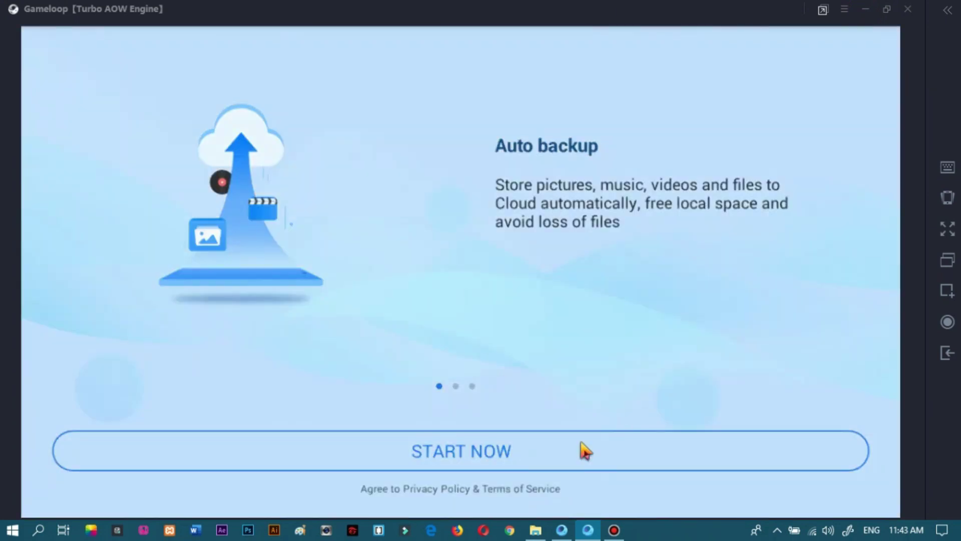
{"action": "left_click", "coordinate": [581, 446]}
{"action": "left_click", "coordinate": [743, 453]}
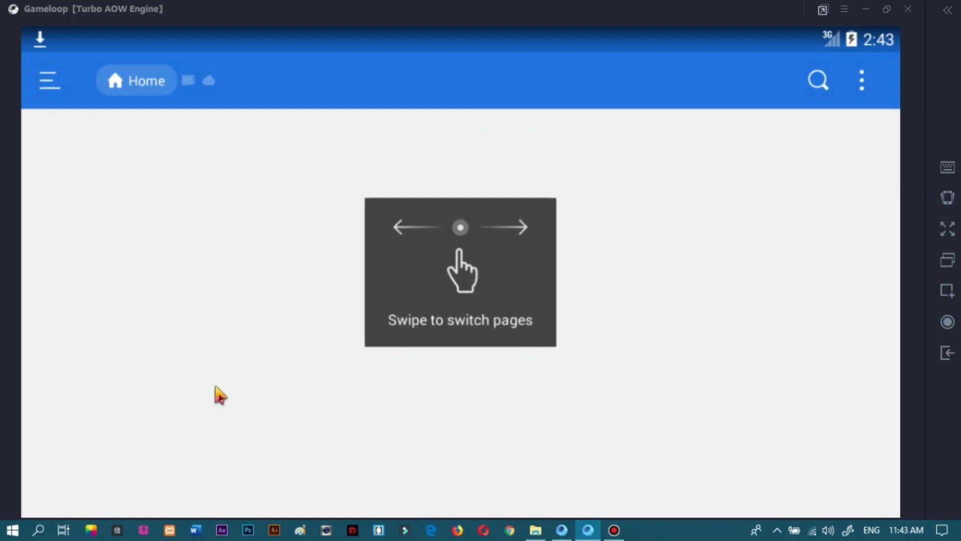
{"action": "left_click", "coordinate": [478, 406]}
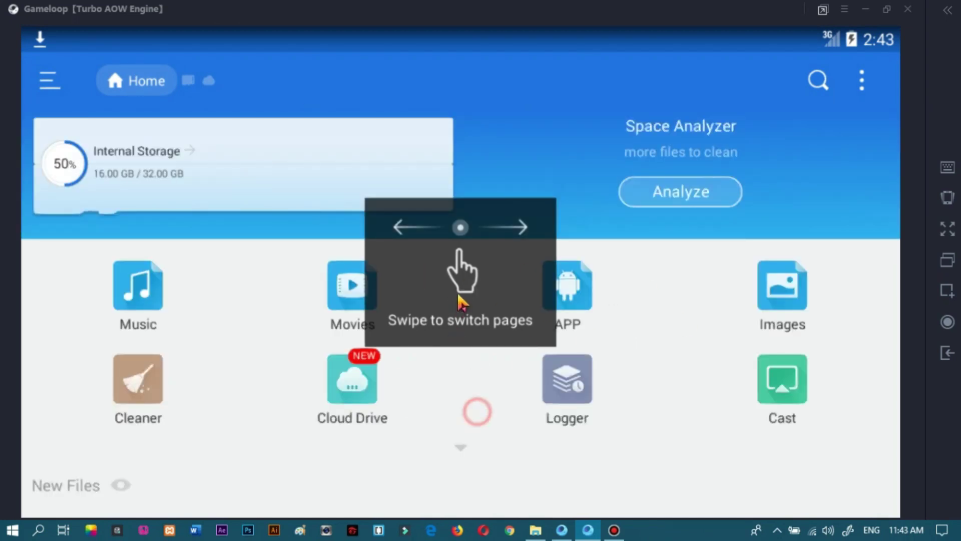
Check that /mnt/shared is empty, then exit ES File Explorer to the home screen.
{"action": "left_click", "coordinate": [250, 161]}
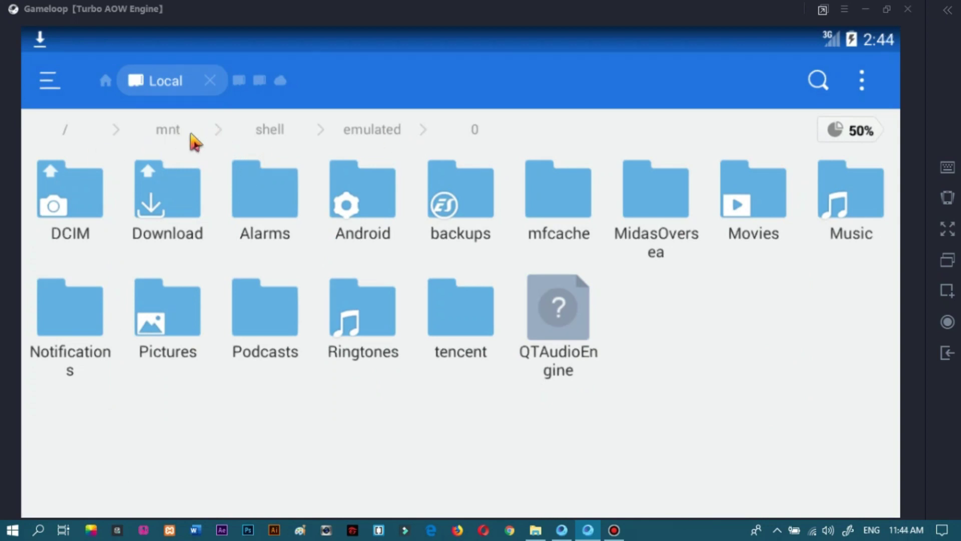
{"action": "left_click", "coordinate": [170, 133]}
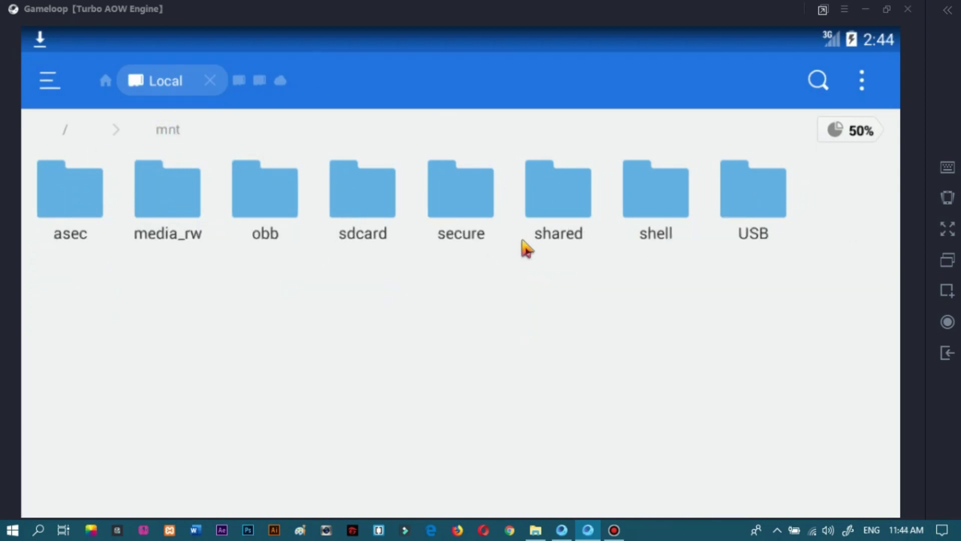
{"action": "left_click", "coordinate": [559, 200]}
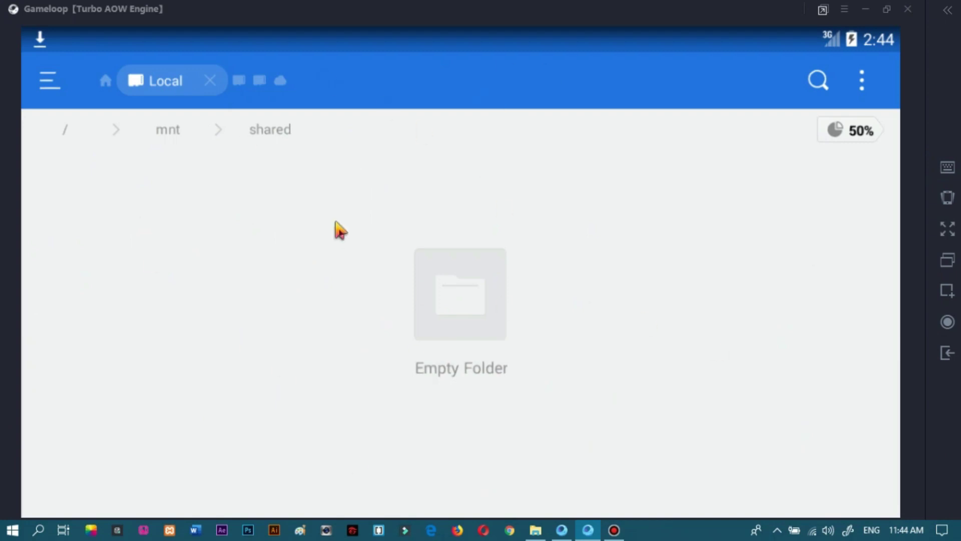
{"action": "left_click", "coordinate": [160, 175]}
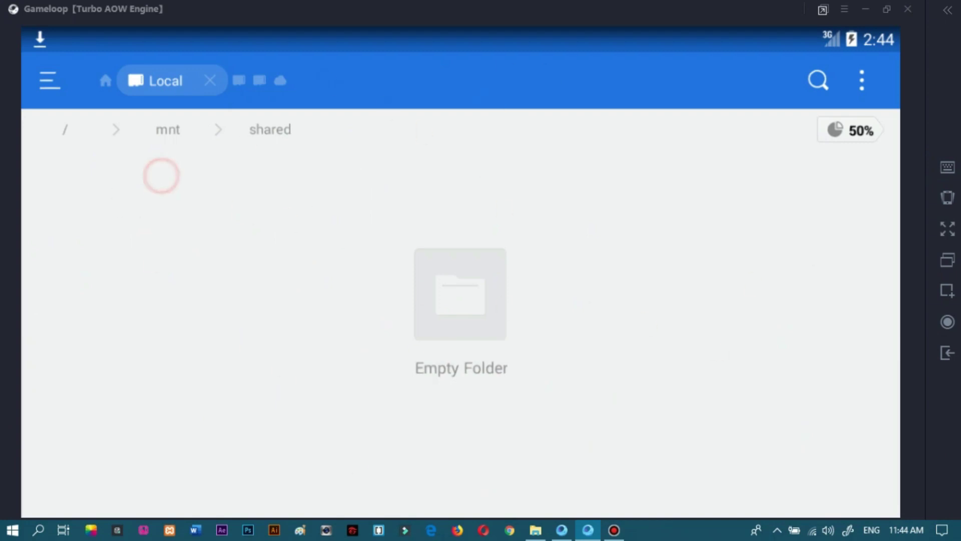
{"action": "left_click", "coordinate": [940, 352]}
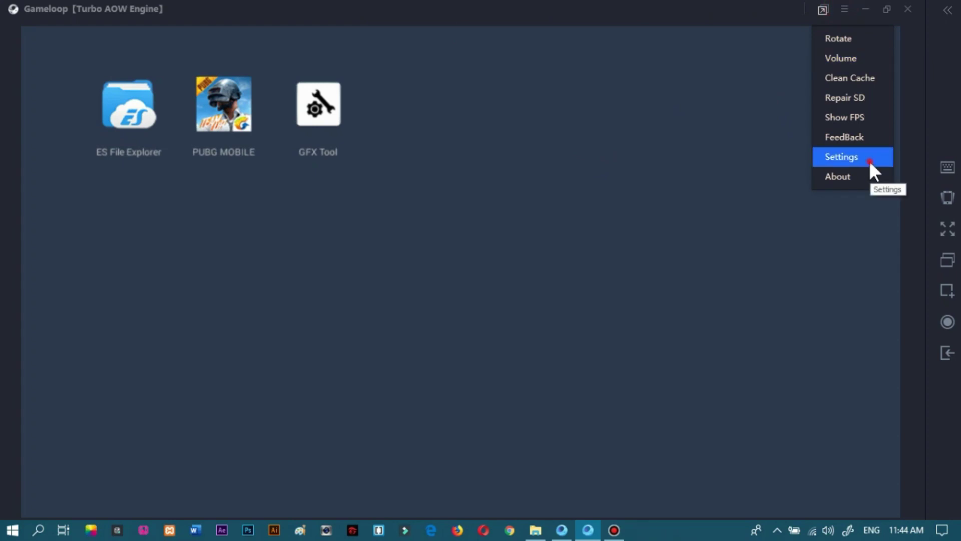
In Setting Center's Engine section, keep DirectX+ with memory at 4096MB.
{"action": "left_click", "coordinate": [870, 165]}
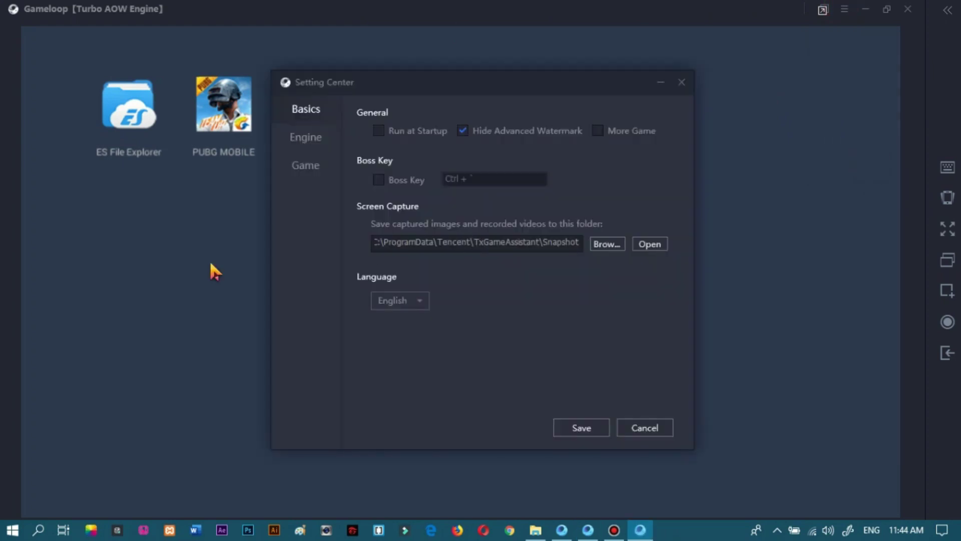
{"action": "left_click", "coordinate": [308, 140]}
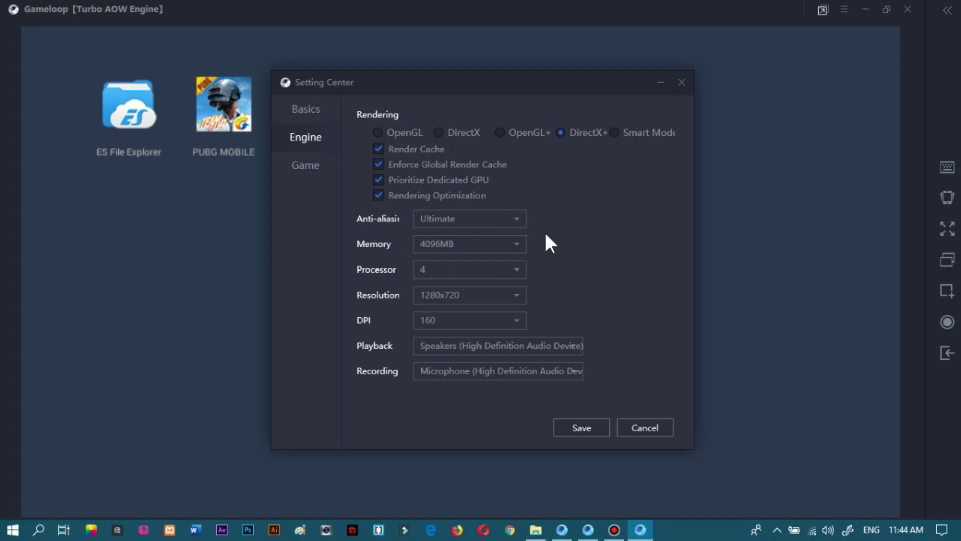
{"action": "left_click", "coordinate": [510, 243]}
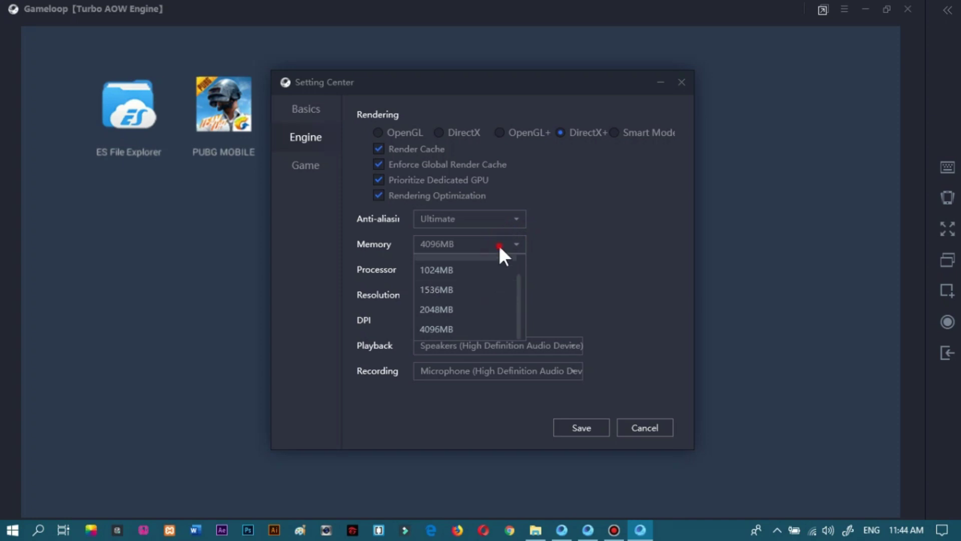
{"action": "left_click", "coordinate": [499, 245]}
{"action": "left_click", "coordinate": [466, 243]}
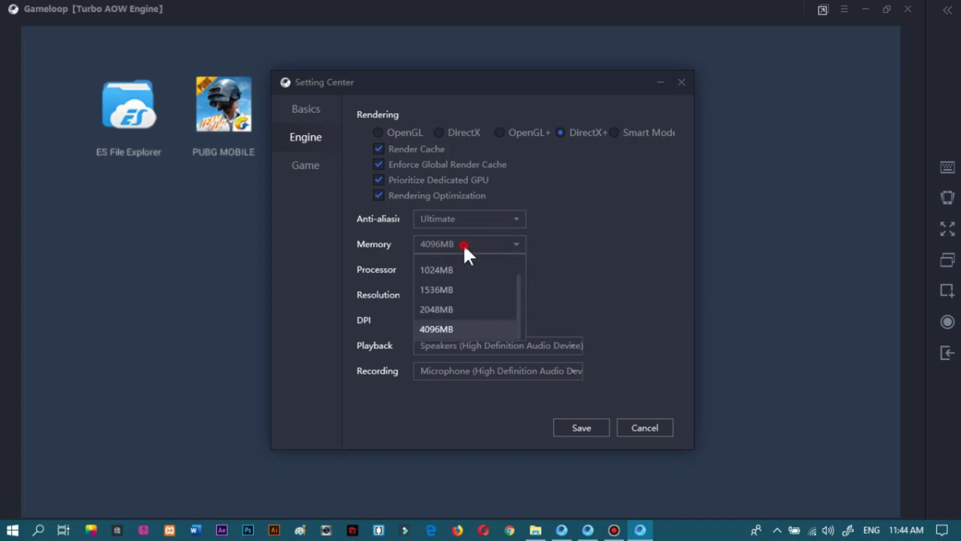
{"action": "scroll", "coordinate": [469, 303], "scroll_direction": "up", "scroll_amount": 1}
{"action": "scroll", "coordinate": [471, 299], "scroll_direction": "down", "scroll_amount": 1}
{"action": "left_click", "coordinate": [591, 246]}
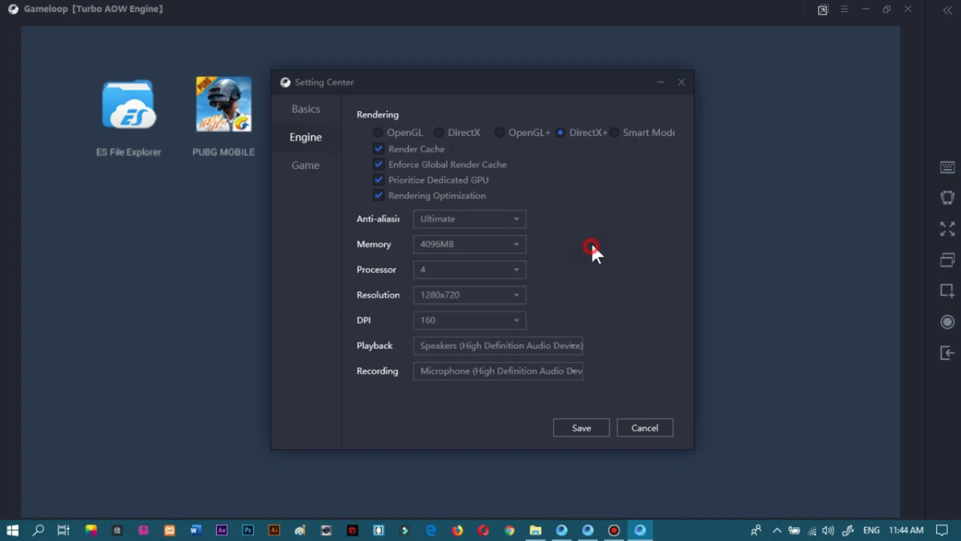
Keep 4 processor cores, 1280x720 resolution, DPI 160 and PUBG's Smooth quality, then save.
{"action": "left_click", "coordinate": [424, 270]}
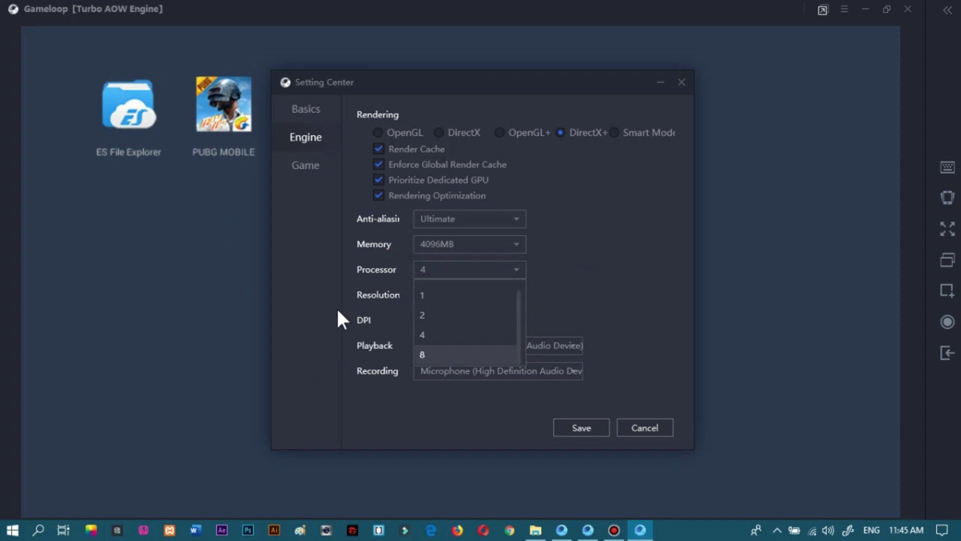
{"action": "left_click", "coordinate": [598, 232]}
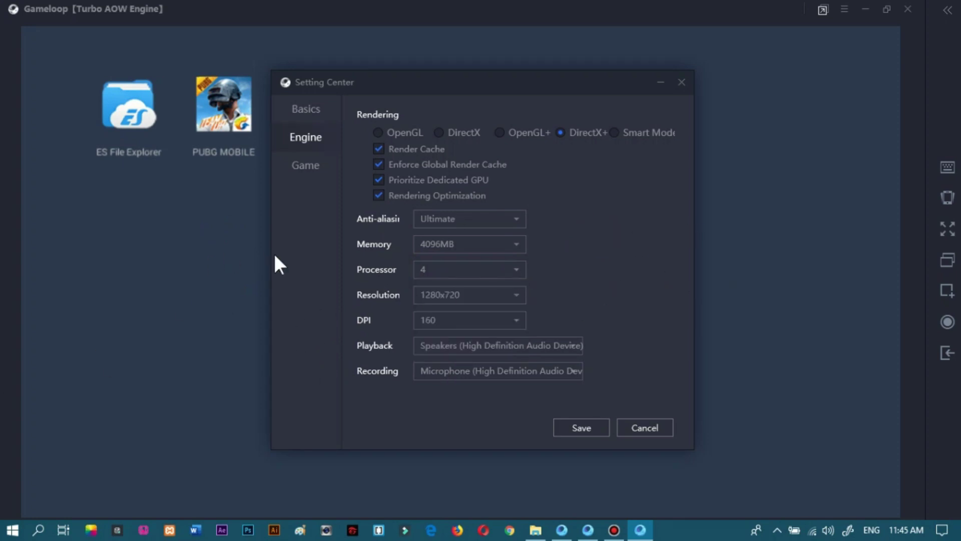
{"action": "left_click", "coordinate": [498, 292]}
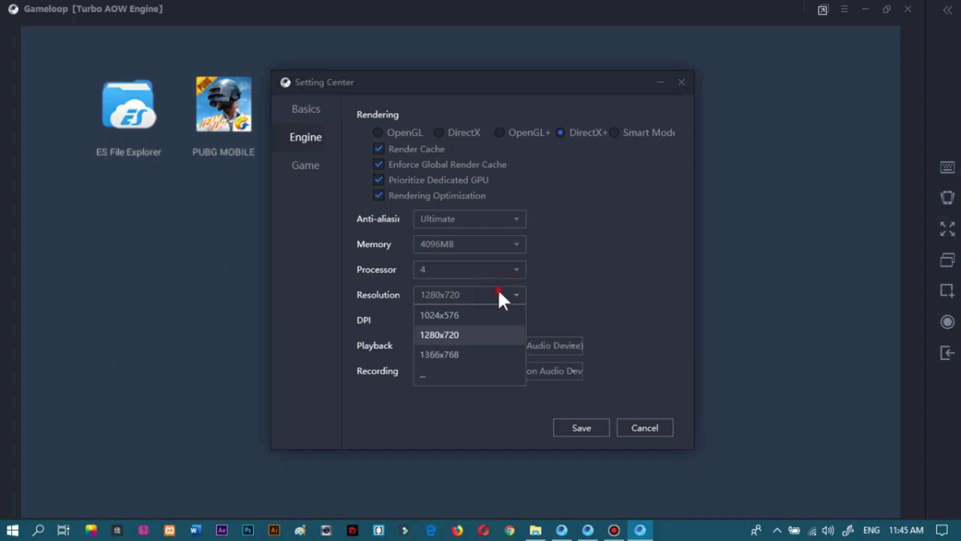
{"action": "left_click", "coordinate": [498, 293]}
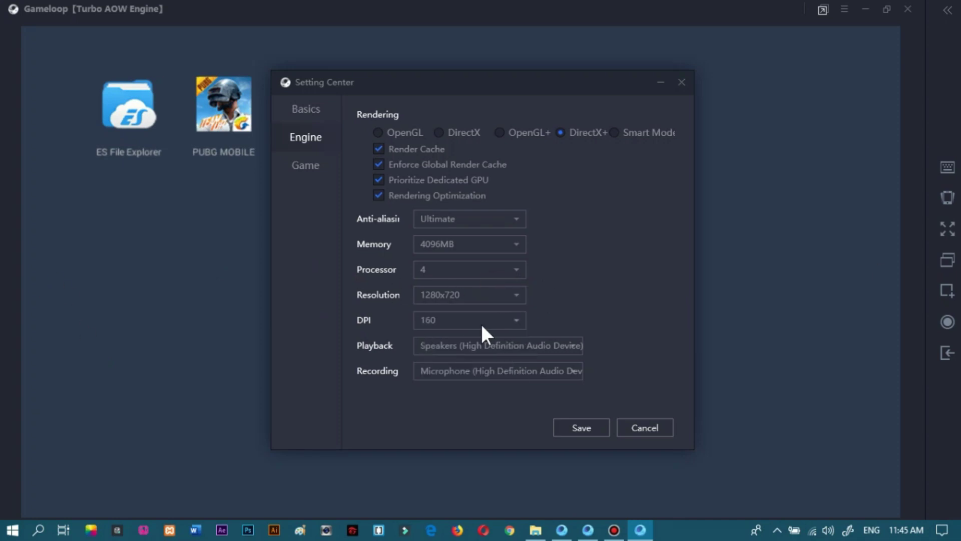
{"action": "left_click", "coordinate": [493, 319]}
{"action": "left_click", "coordinate": [494, 319]}
{"action": "left_click", "coordinate": [302, 173]}
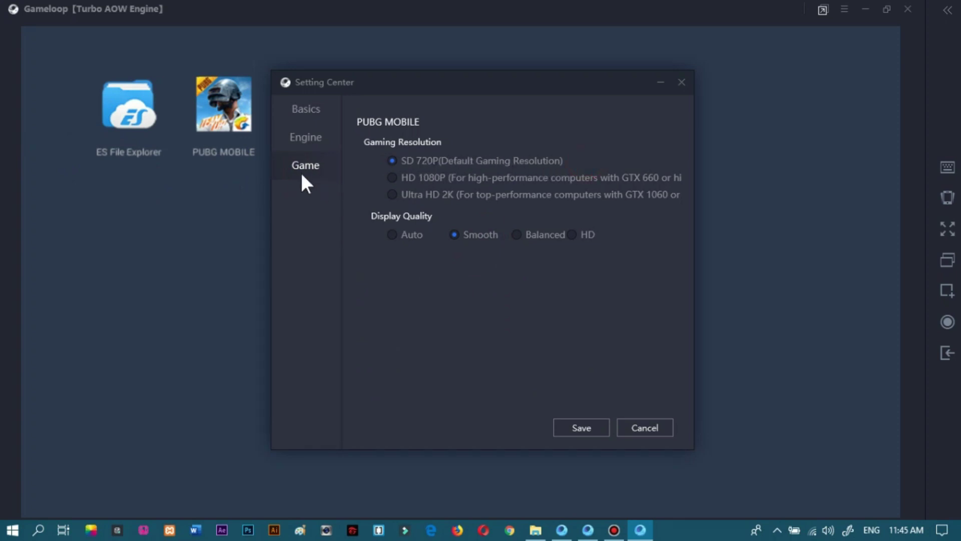
{"action": "left_click", "coordinate": [585, 422]}
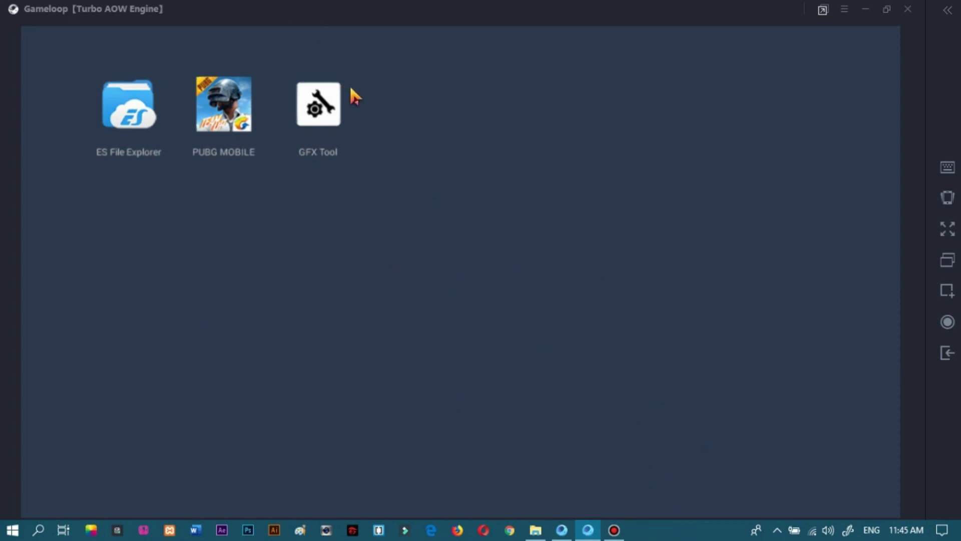
Launch GFX Tool maximized and select the 0.13.5(GP) game version.
{"action": "left_click", "coordinate": [317, 104]}
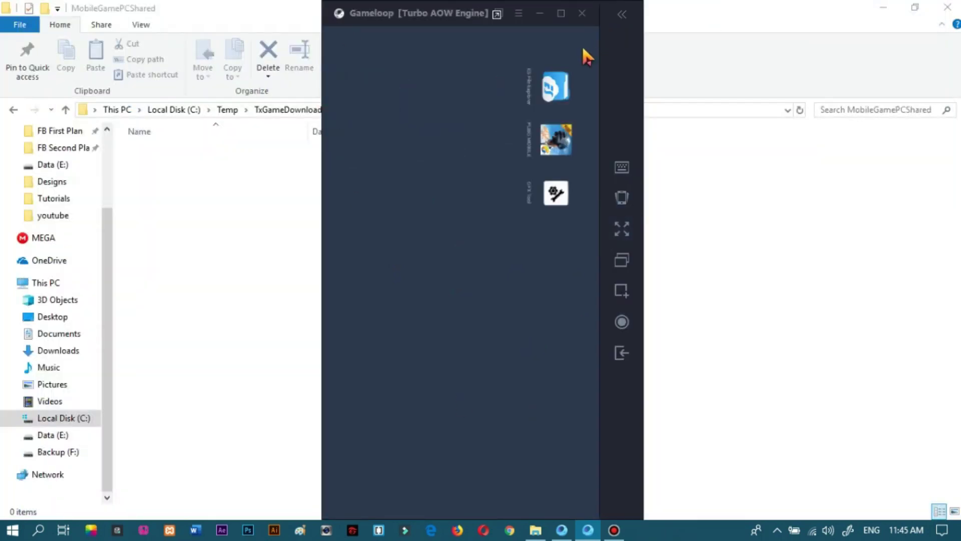
{"action": "left_click", "coordinate": [560, 10]}
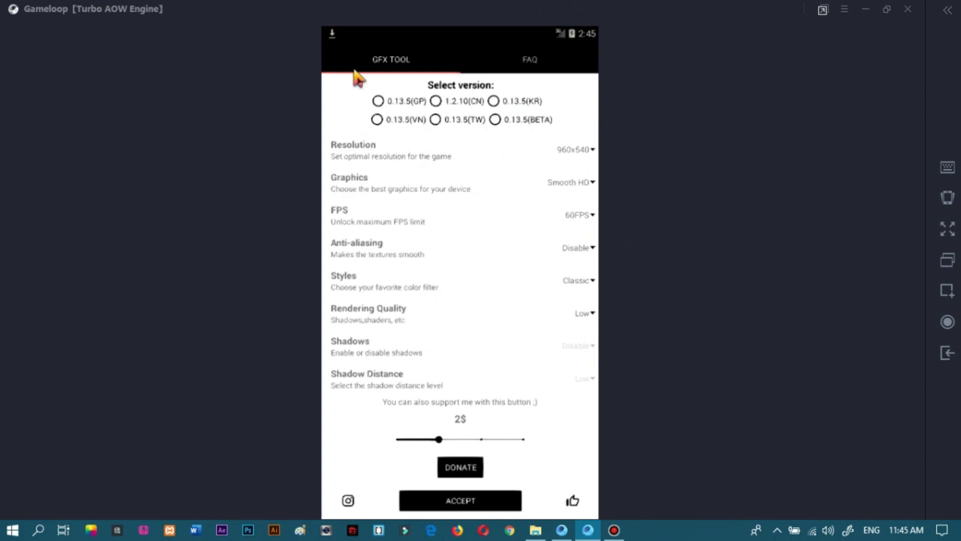
{"action": "left_click", "coordinate": [408, 101]}
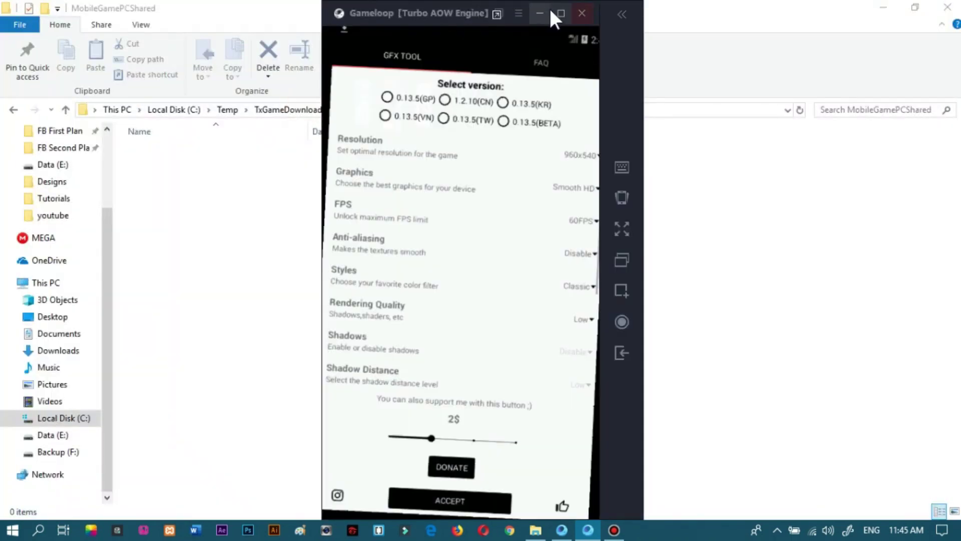
{"action": "left_click", "coordinate": [556, 11]}
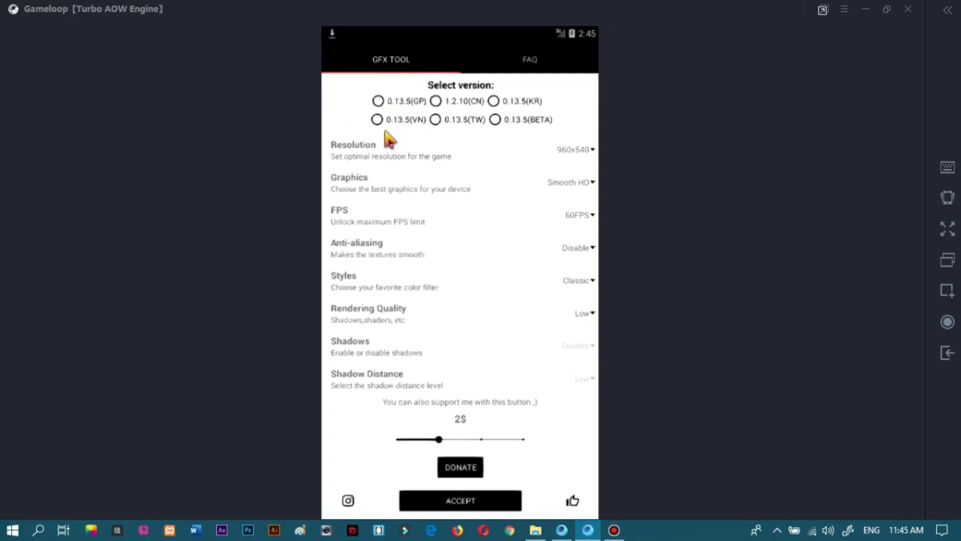
{"action": "left_click", "coordinate": [377, 114]}
{"action": "left_click", "coordinate": [377, 101]}
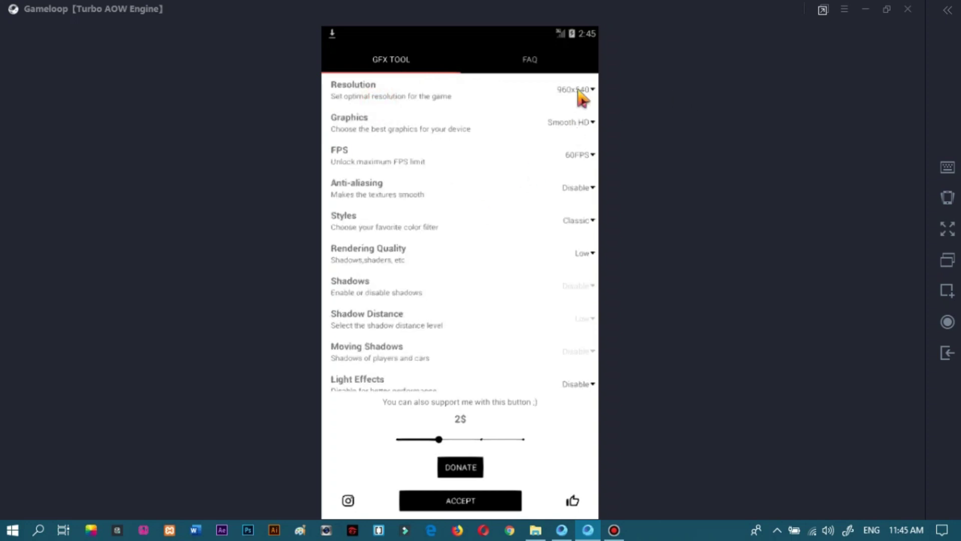
Set GFX resolution 960x540, graphics Smooth HD and 60FPS.
{"action": "left_click", "coordinate": [580, 90]}
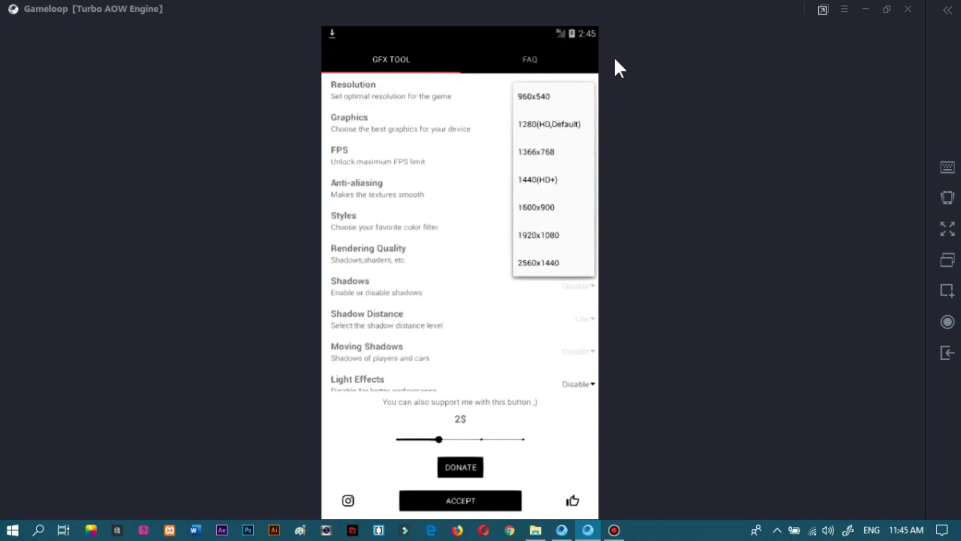
{"action": "left_click", "coordinate": [397, 97]}
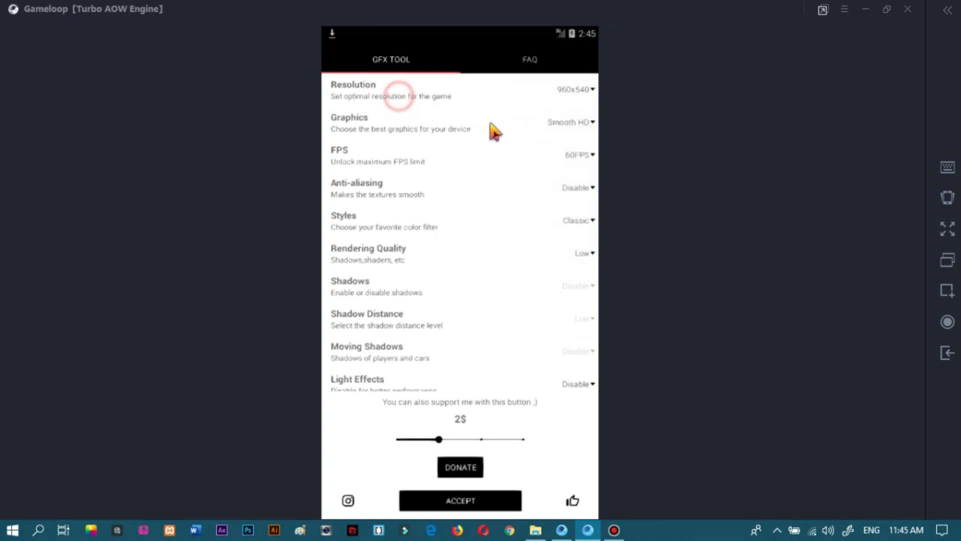
{"action": "left_click", "coordinate": [571, 121]}
{"action": "left_click", "coordinate": [450, 125]}
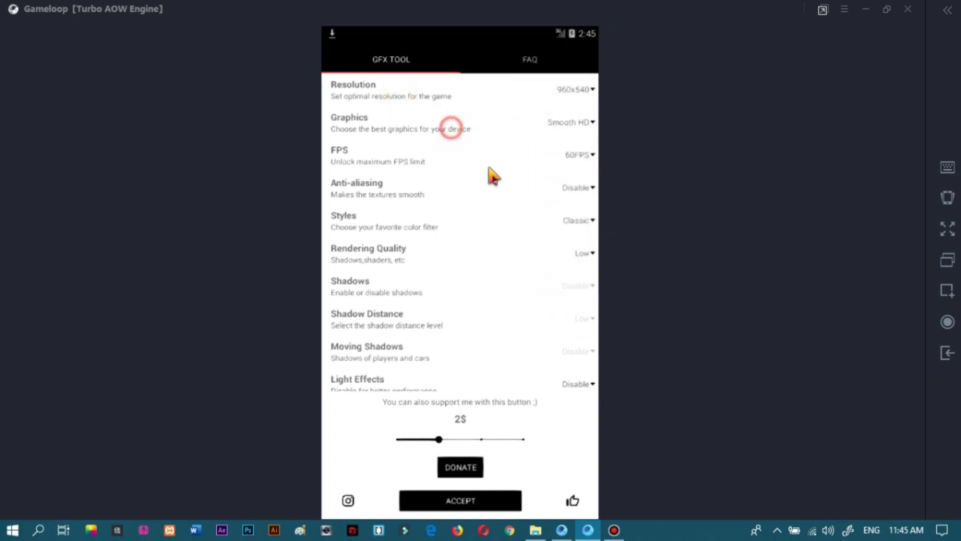
{"action": "left_click", "coordinate": [571, 155]}
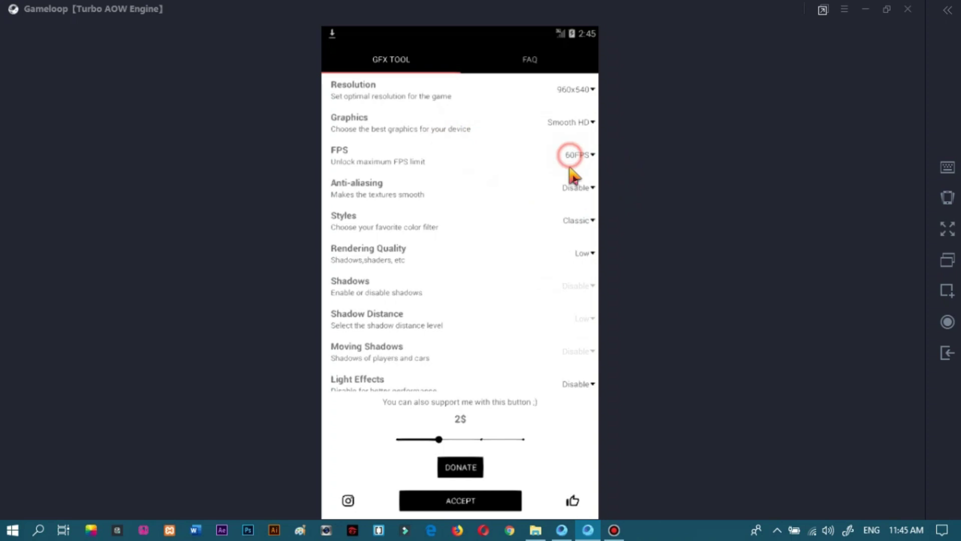
{"action": "left_click", "coordinate": [485, 164]}
{"action": "mouse_move", "coordinate": [510, 258]}
{"action": "left_mouse_down"}
{"action": "mouse_move", "coordinate": [491, 167]}
{"action": "mouse_move", "coordinate": [511, 122]}
{"action": "left_mouse_up"}
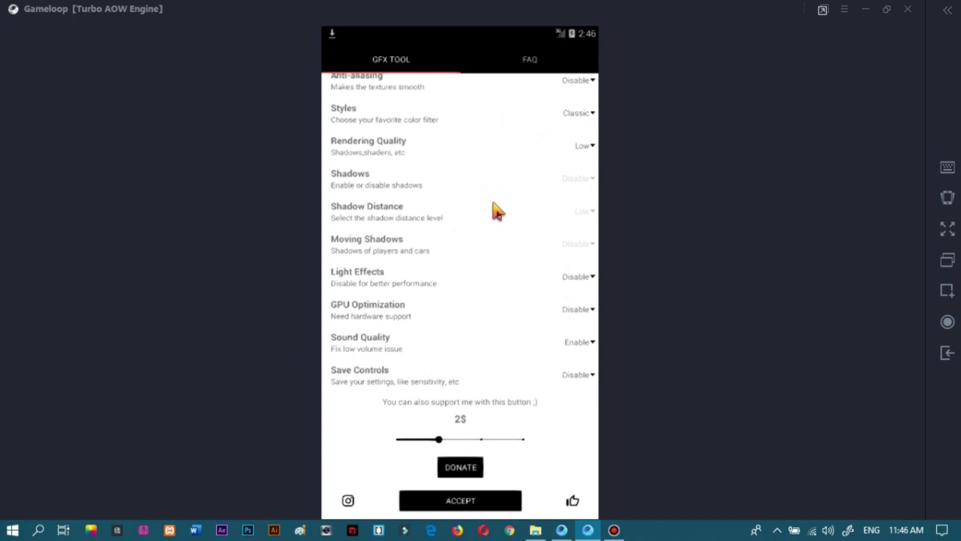
{"action": "left_click", "coordinate": [503, 144]}
{"action": "mouse_move", "coordinate": [508, 128]}
{"action": "left_mouse_down"}
{"action": "mouse_move", "coordinate": [504, 198]}
{"action": "mouse_move", "coordinate": [517, 259]}
{"action": "left_mouse_up"}
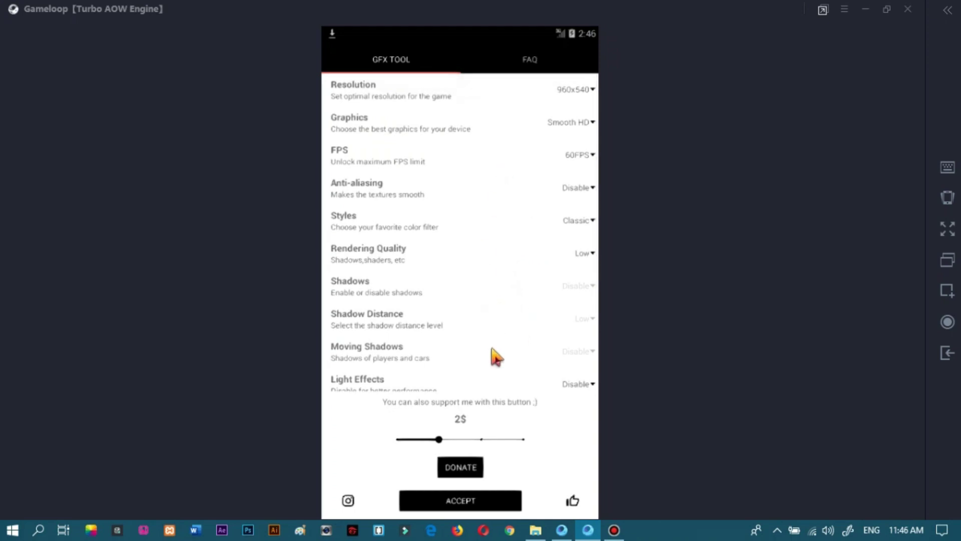
{"action": "left_click_drag", "start_coordinate": [492, 349], "coordinate": [491, 134]}
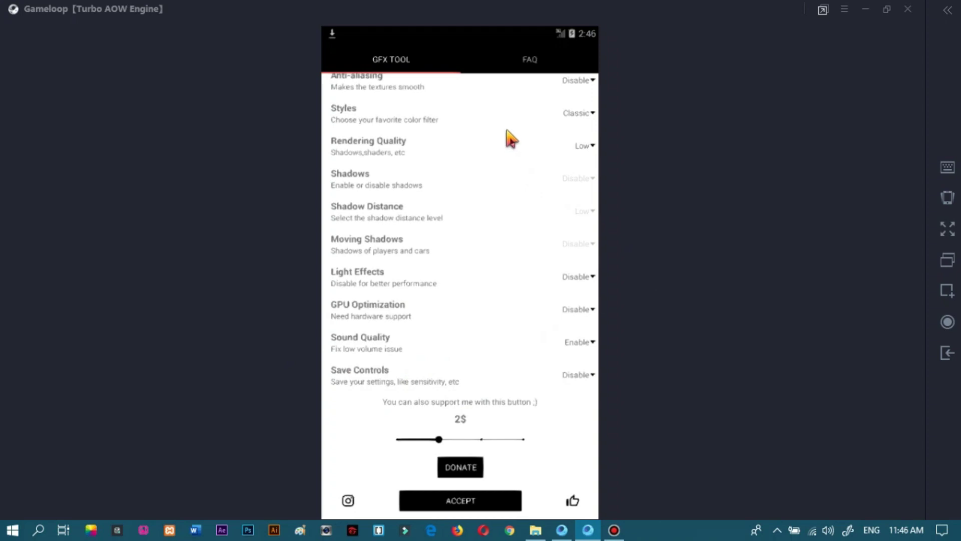
{"action": "left_click_drag", "start_coordinate": [507, 127], "coordinate": [519, 307]}
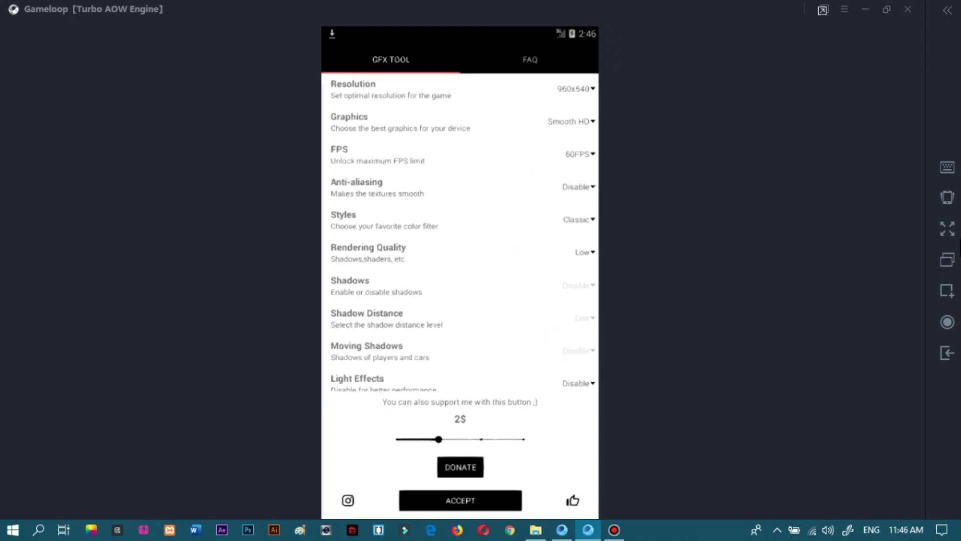
Accept the GFX Tool settings and run PUBG Mobile with them.
{"action": "left_click", "coordinate": [489, 501]}
{"action": "left_click", "coordinate": [506, 501]}
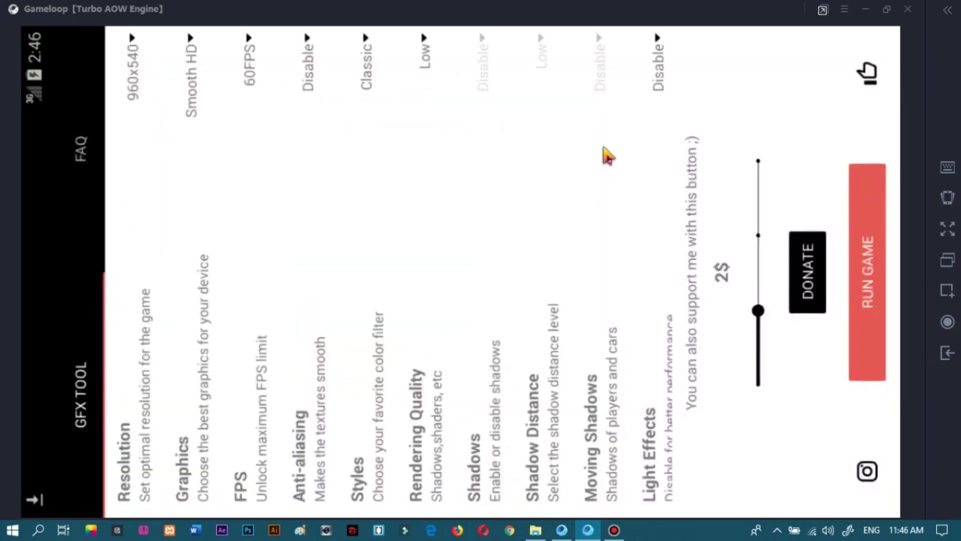